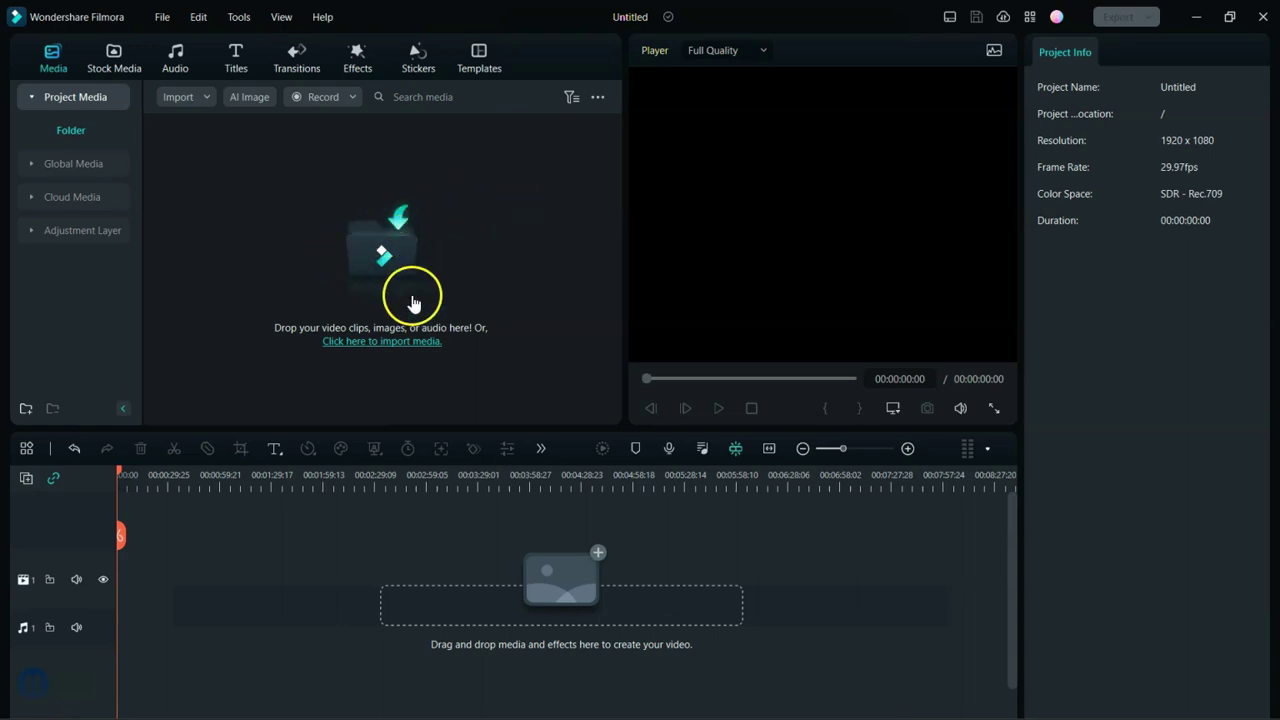
Import the Start9 part 1 video from the Output folder into the project media library
{"action": "left_click", "coordinate": [208, 101]}
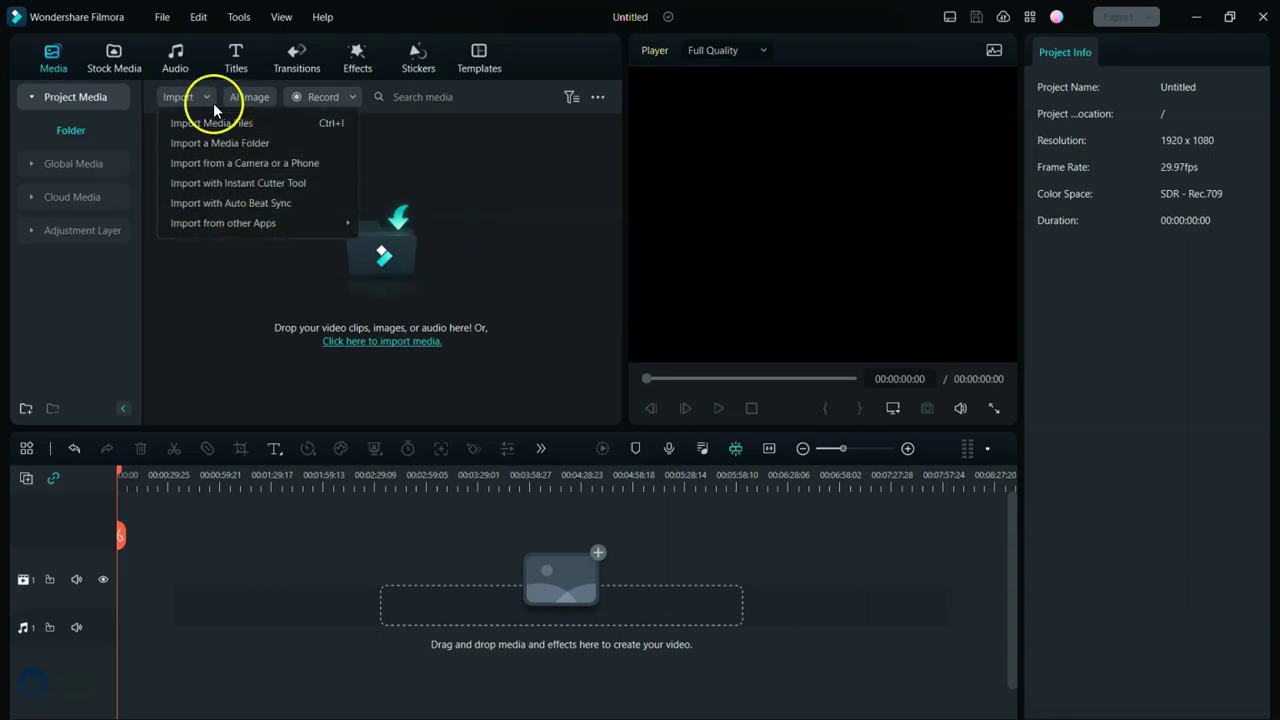
{"action": "left_click", "coordinate": [388, 256]}
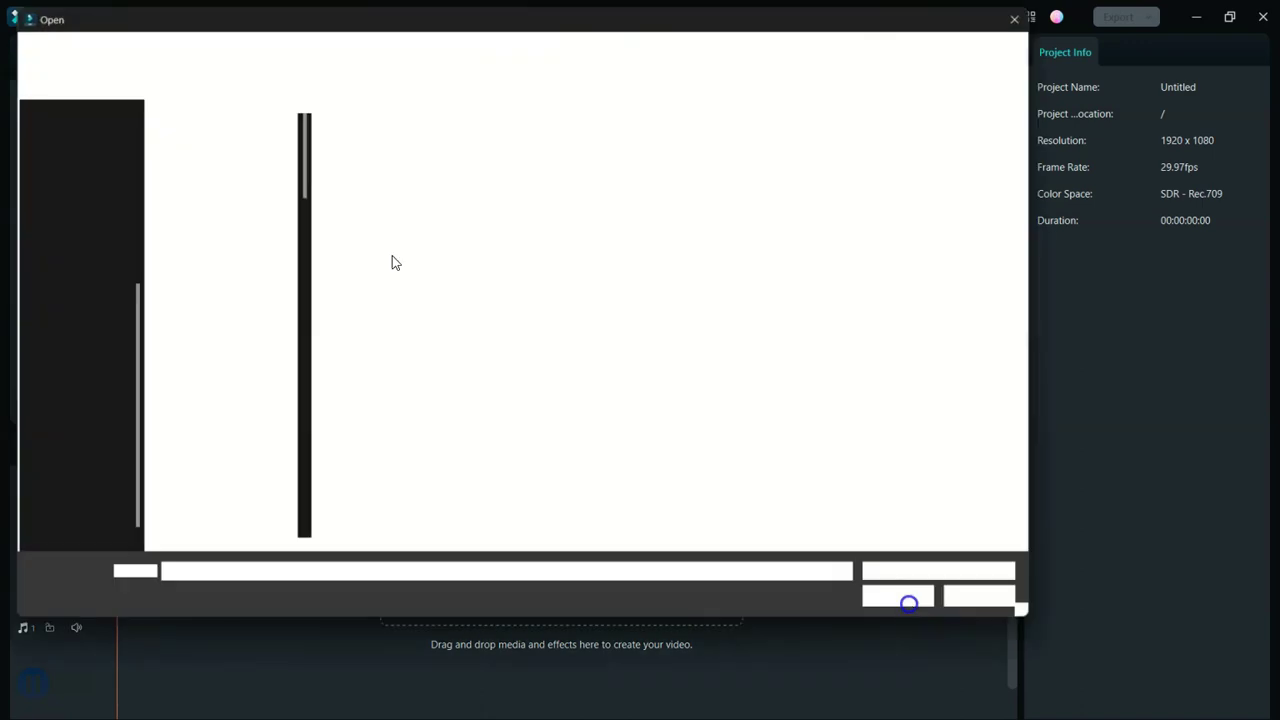
{"action": "scroll", "coordinate": [200, 314], "scroll_direction": "down", "scroll_amount": 8}
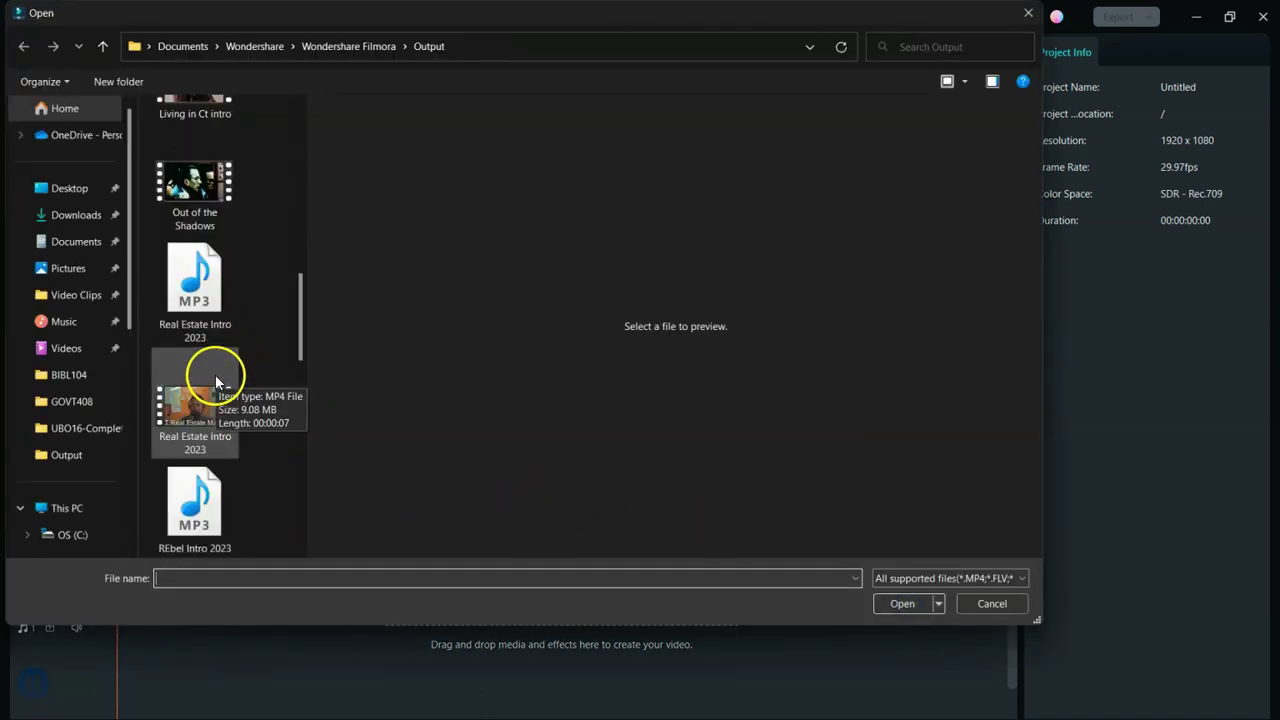
{"action": "scroll", "coordinate": [215, 436], "scroll_direction": "down", "scroll_amount": 3}
{"action": "left_click", "coordinate": [223, 509]}
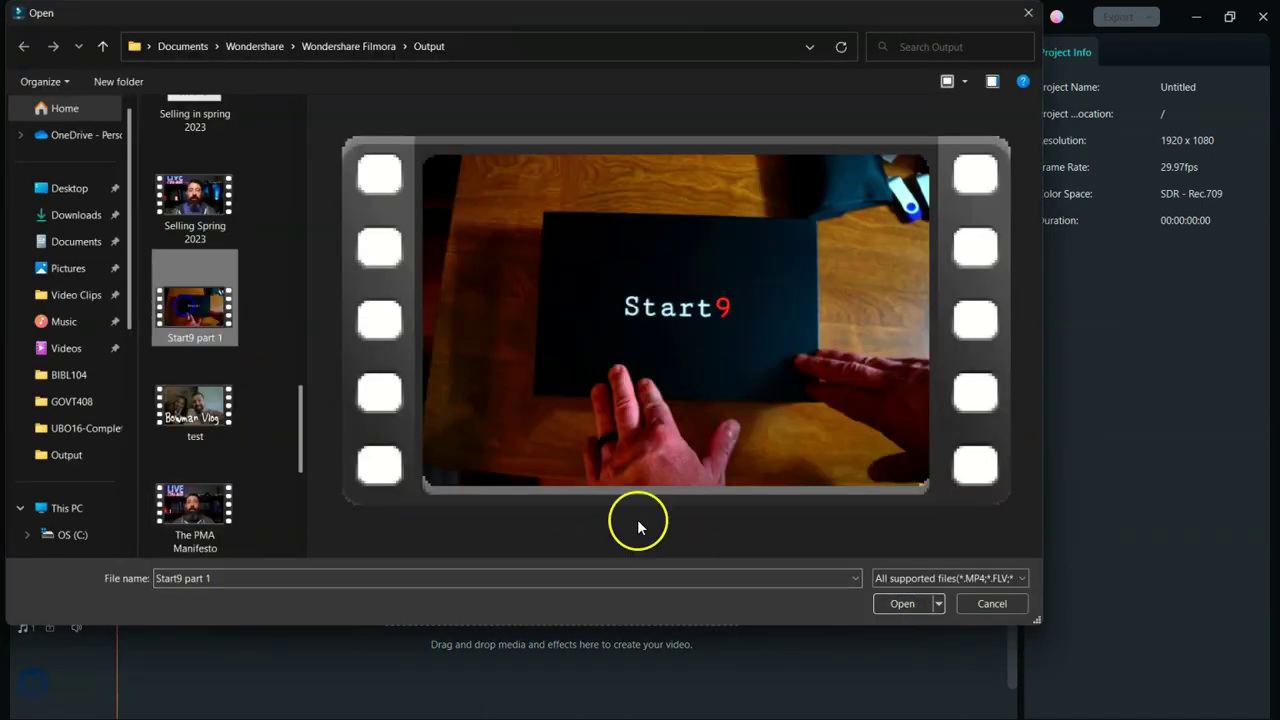
{"action": "left_click", "coordinate": [900, 604]}
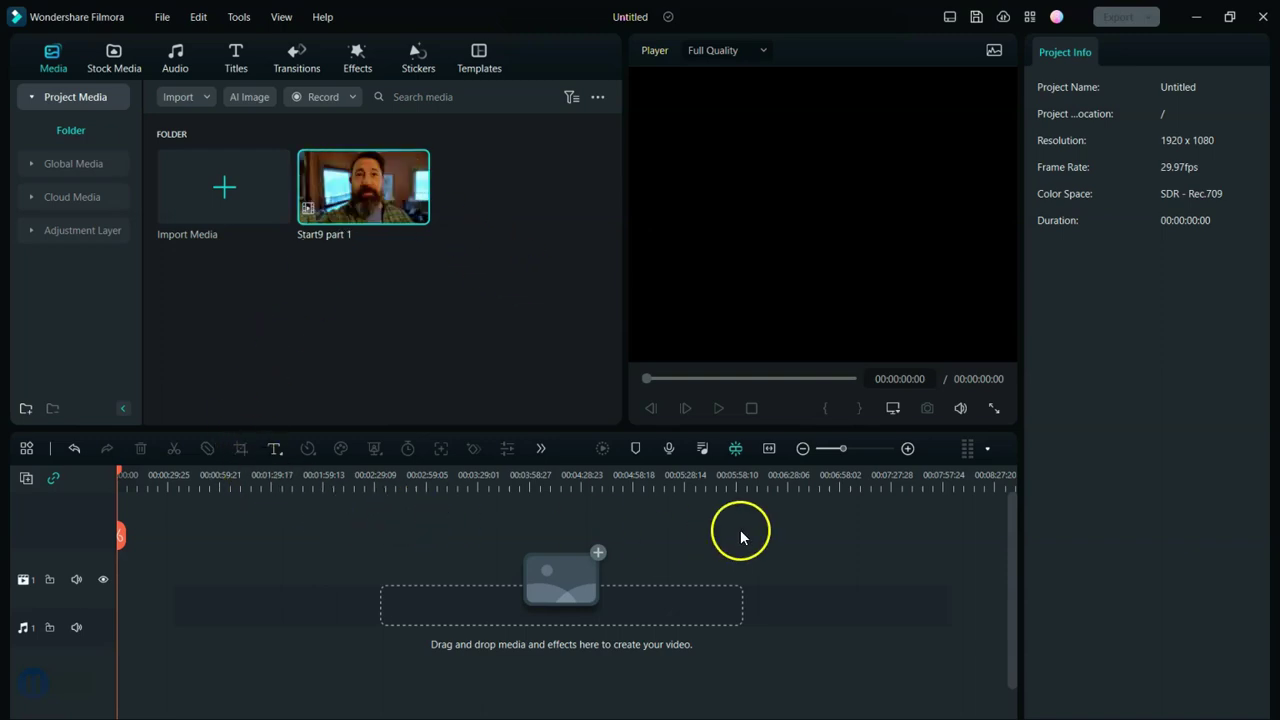
{"action": "left_click_drag", "start_coordinate": [420, 206], "coordinate": [123, 571]}
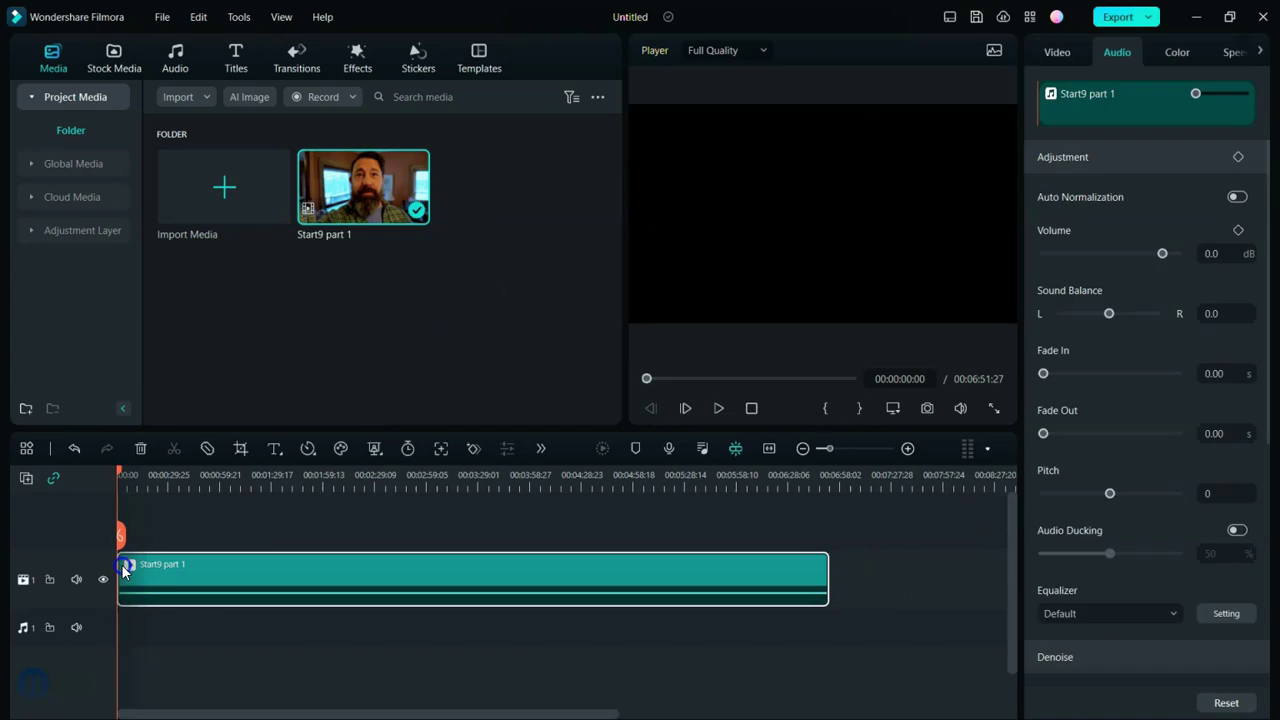
{"action": "left_click", "coordinate": [171, 478]}
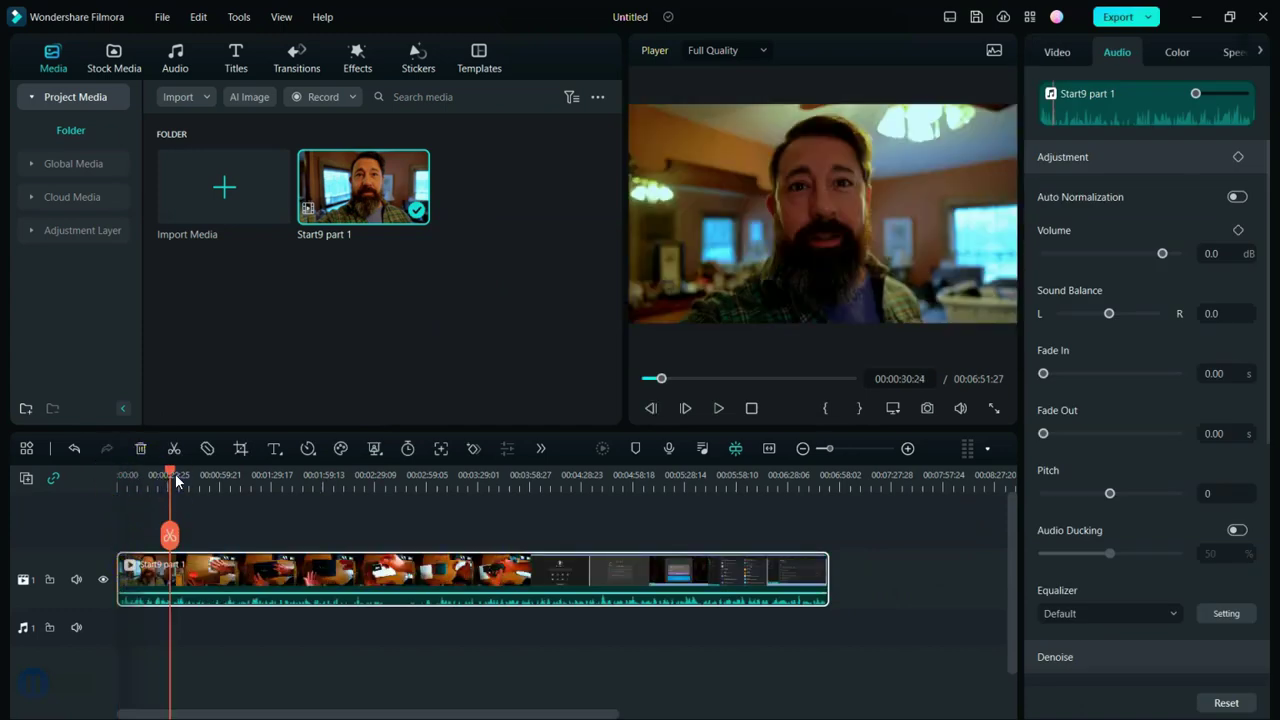
{"action": "left_click_drag", "start_coordinate": [176, 480], "coordinate": [126, 530]}
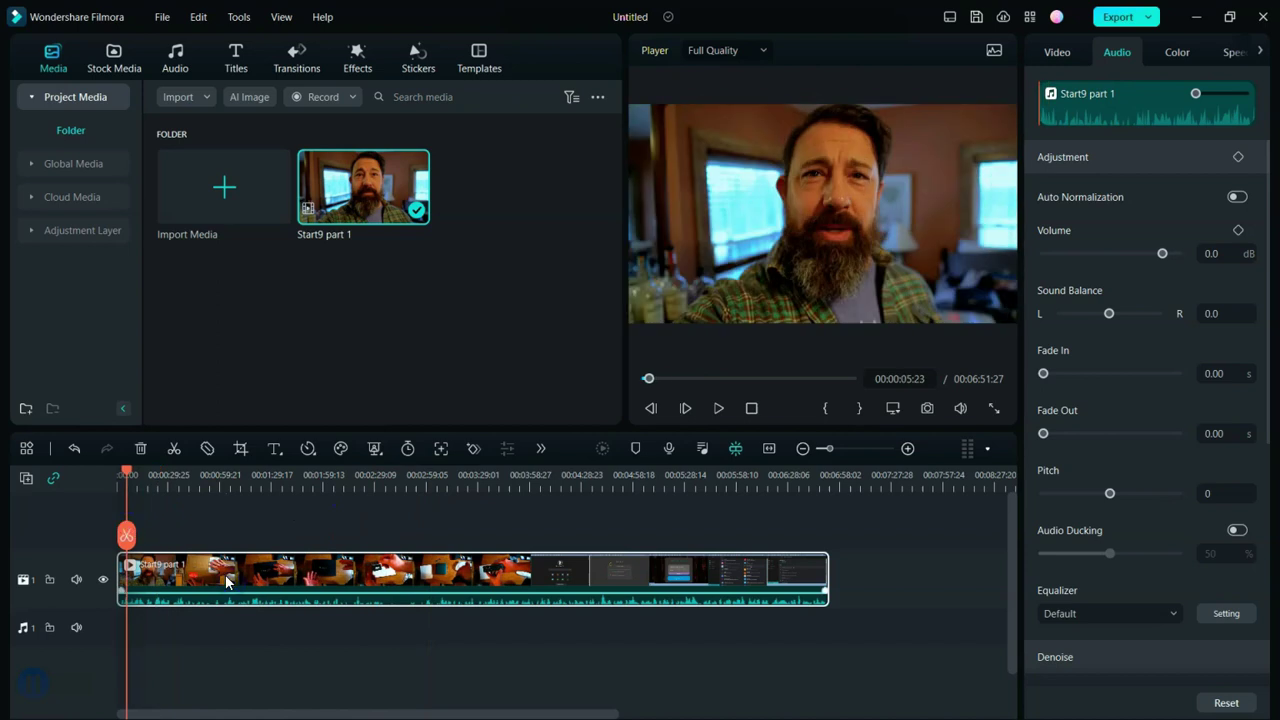
{"action": "key", "text": "Delete"}
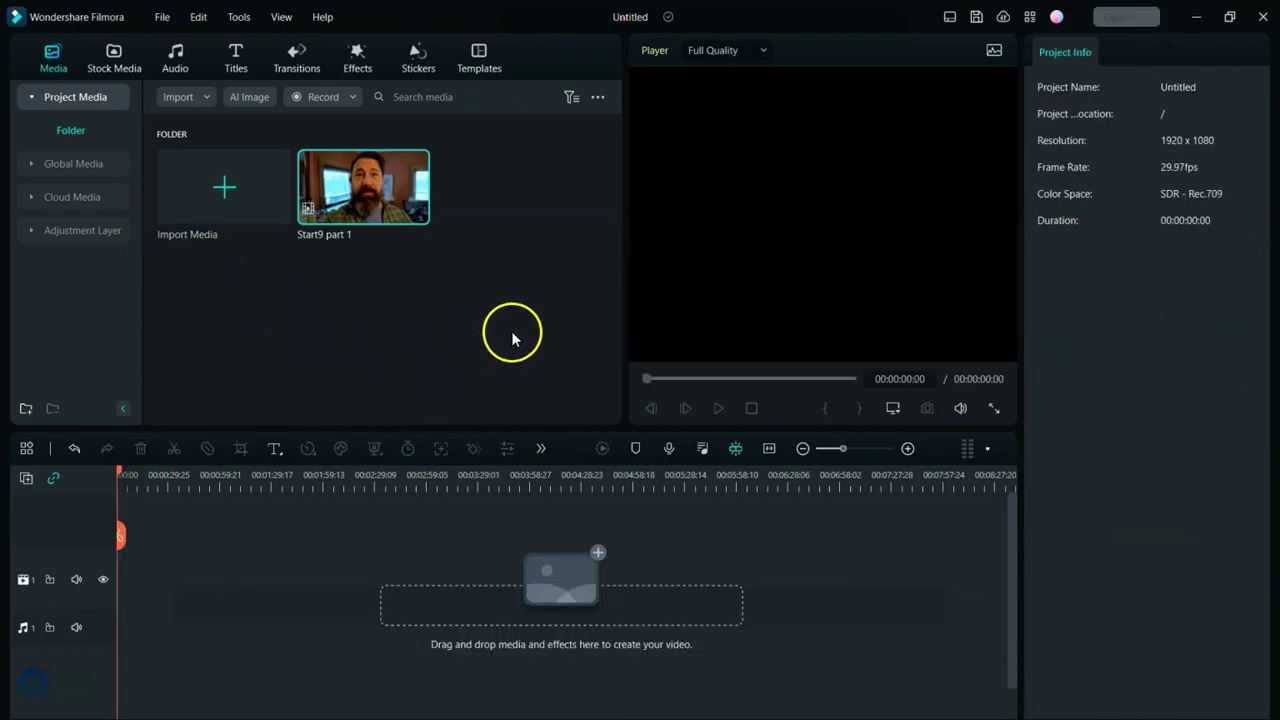
Run Scene Detection on Start9 part 1 and scroll through the detected scenes
{"action": "right_click", "coordinate": [350, 182]}
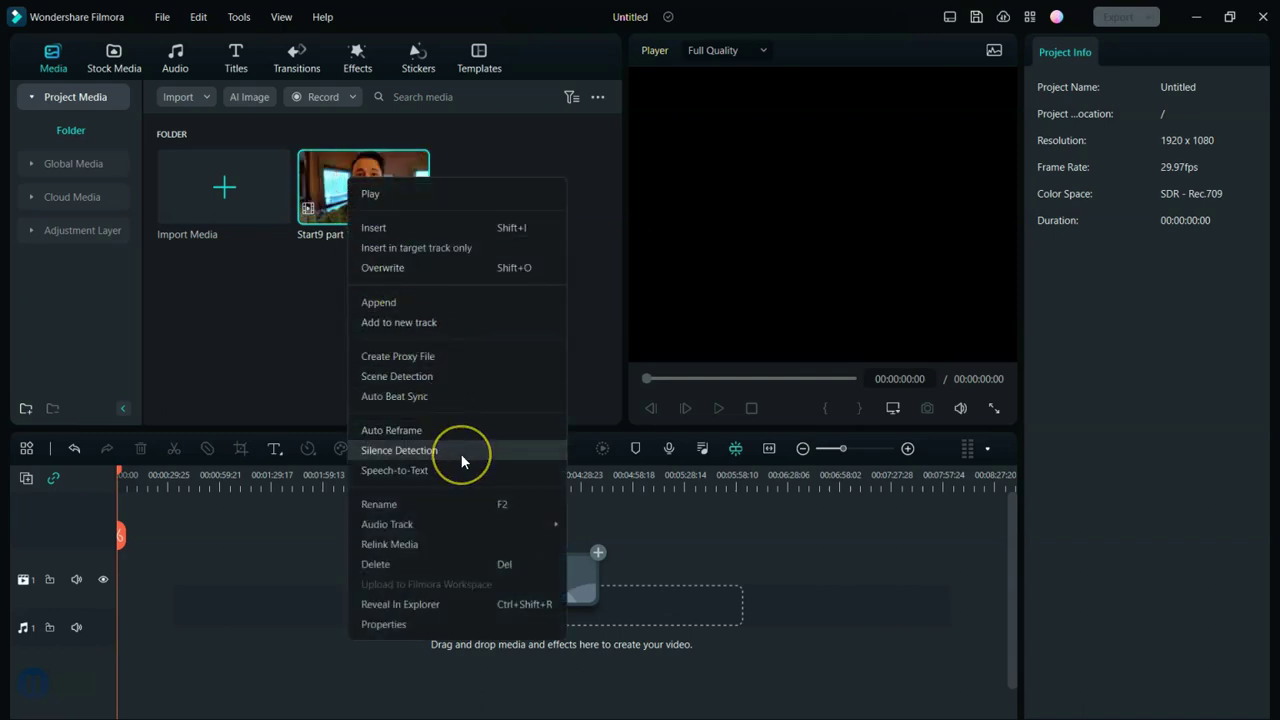
{"action": "left_click", "coordinate": [460, 376]}
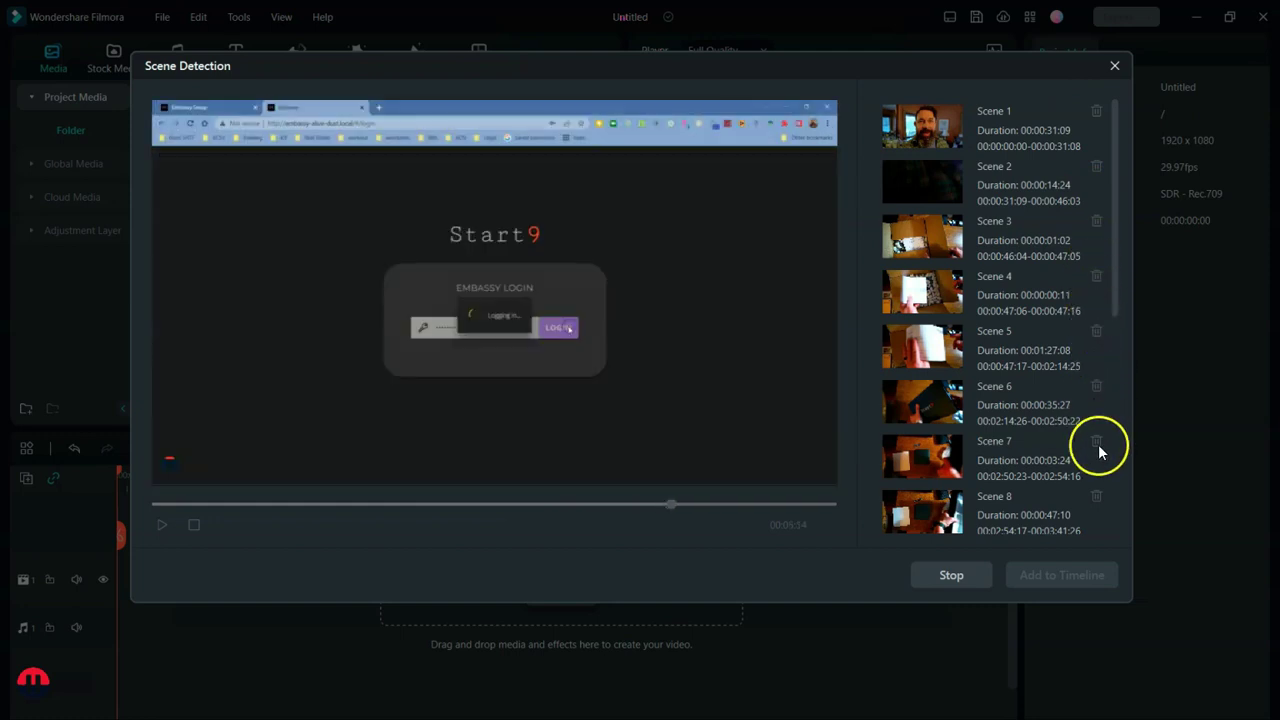
{"action": "scroll", "coordinate": [1094, 470], "scroll_direction": "down", "scroll_amount": 5}
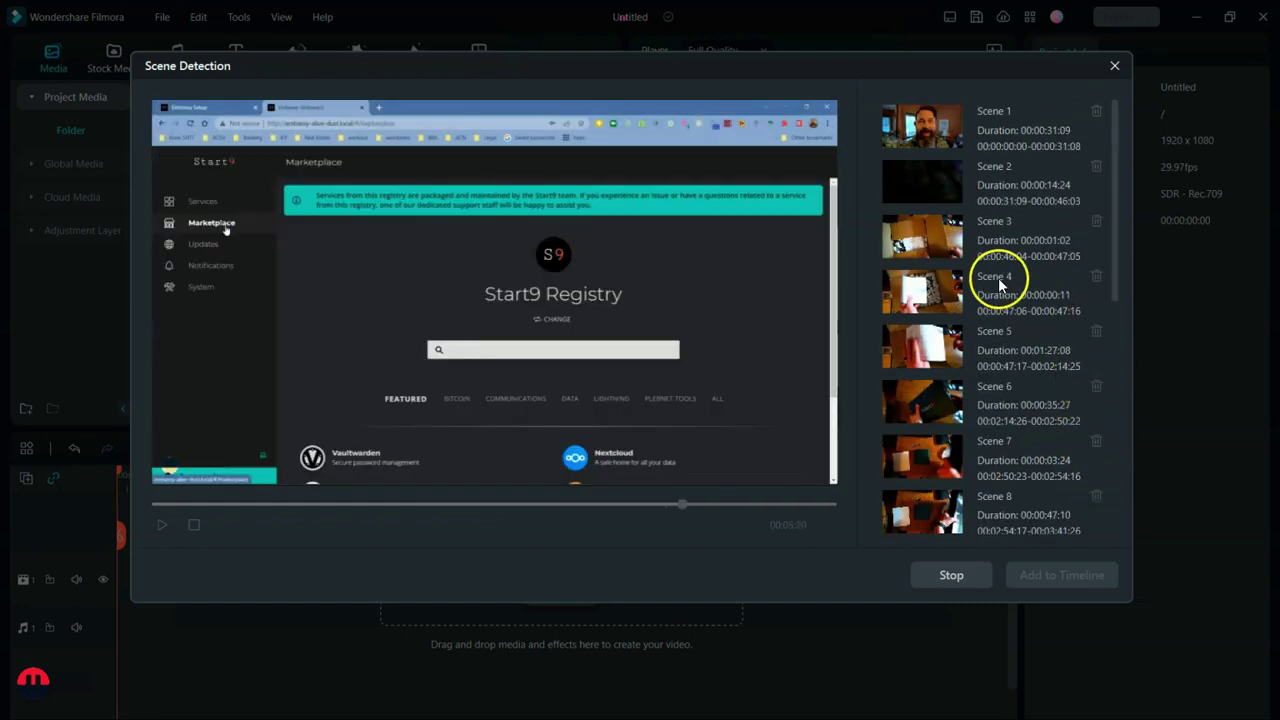
{"action": "scroll", "coordinate": [1017, 348], "scroll_direction": "down", "scroll_amount": 5}
{"action": "scroll", "coordinate": [1017, 348], "scroll_direction": "up", "scroll_amount": 5}
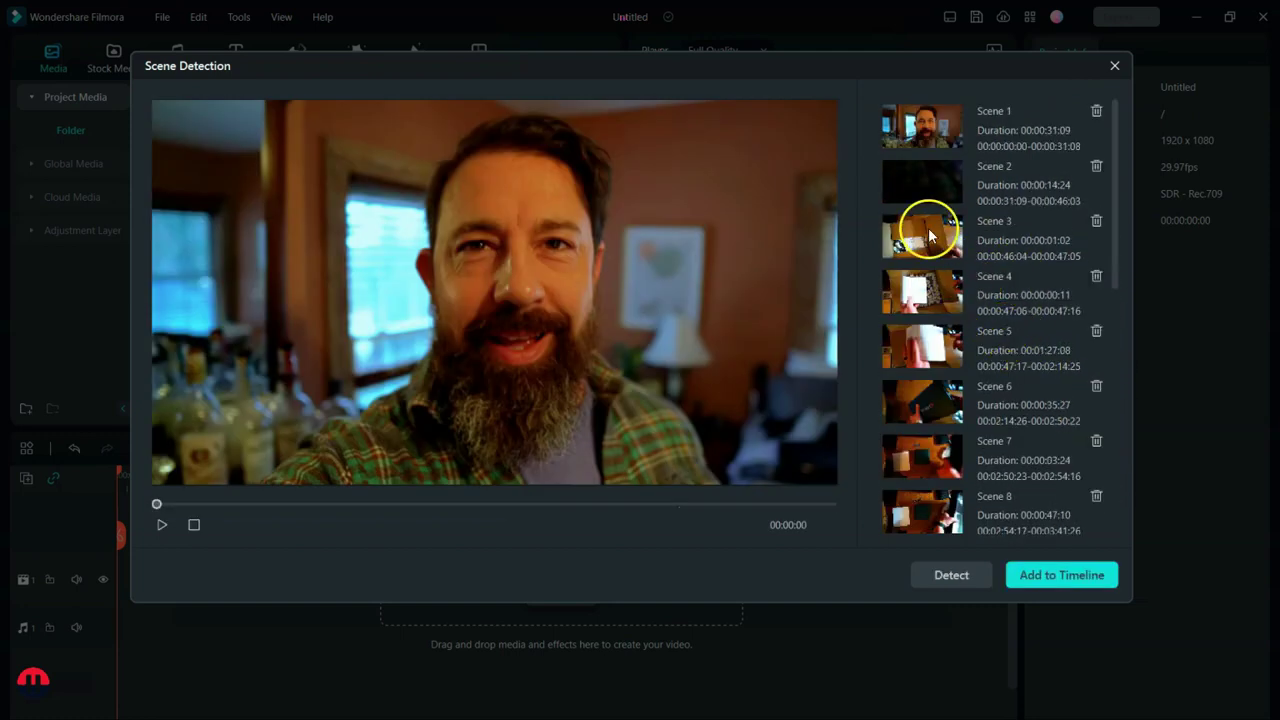
Preview Scene 1, select Scene 6, and add the detected scenes to the timeline
{"action": "left_click", "coordinate": [908, 125]}
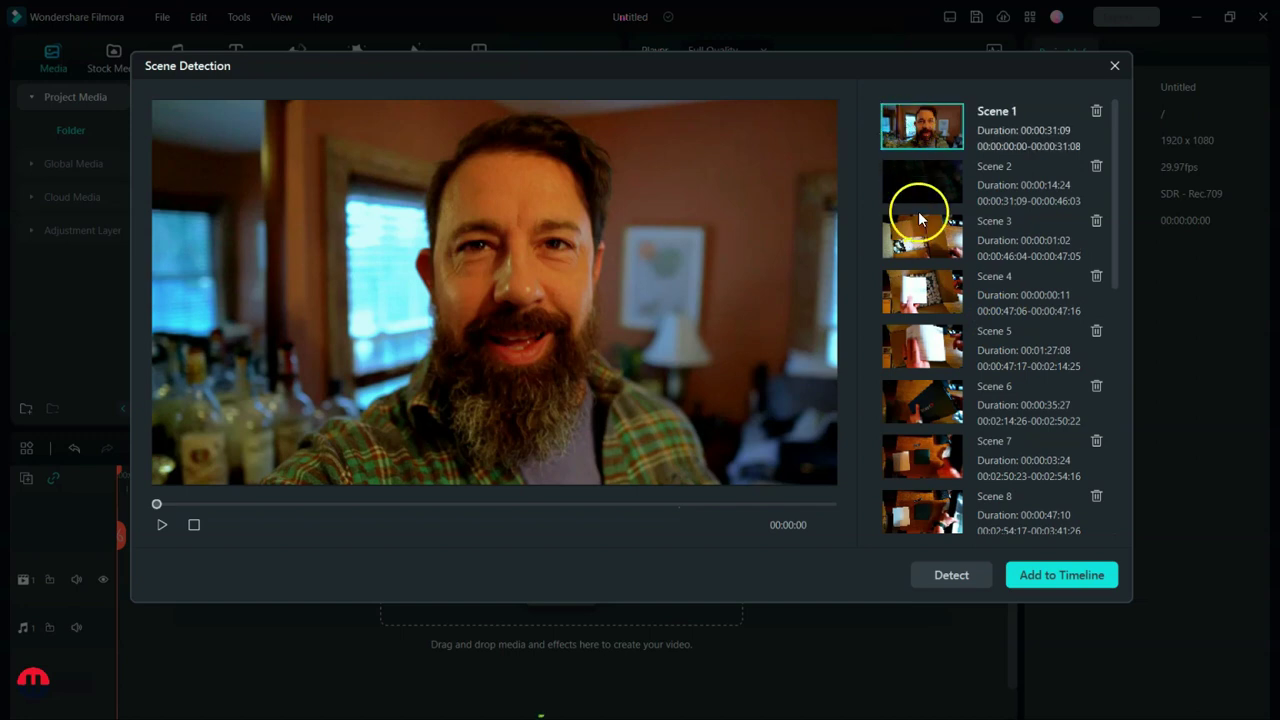
{"action": "left_click", "coordinate": [943, 390]}
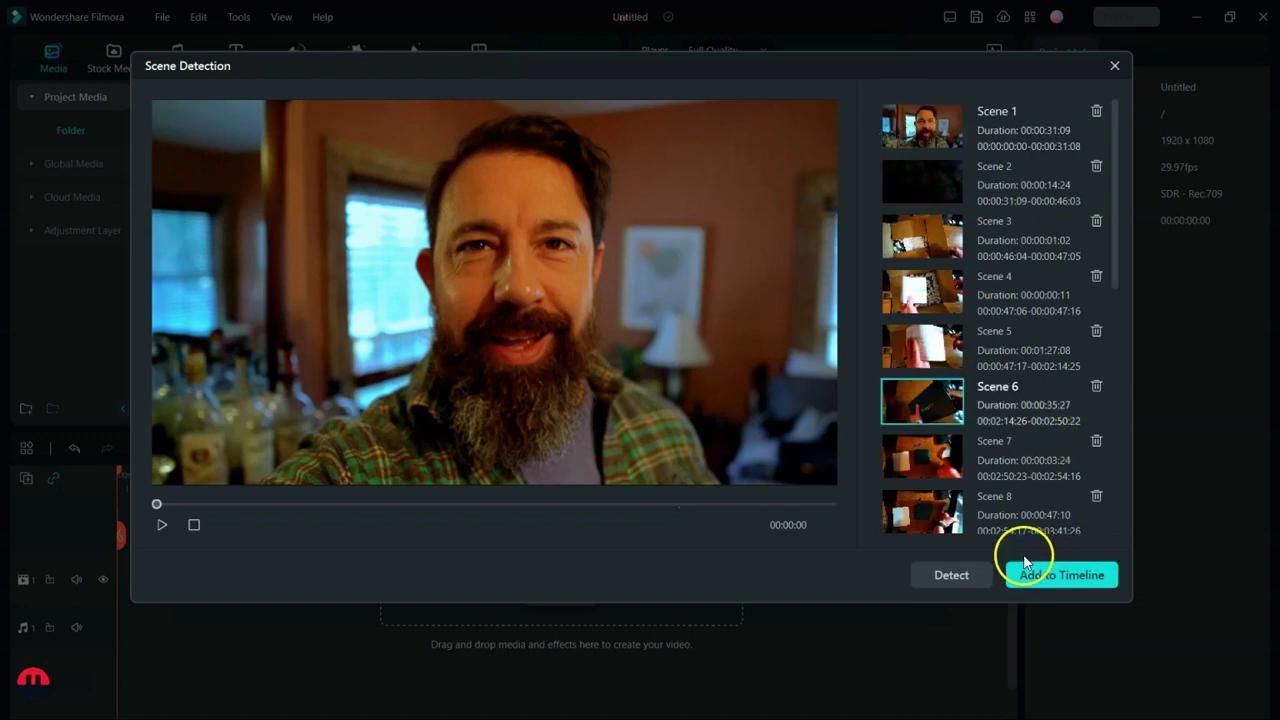
{"action": "left_click", "coordinate": [1085, 578]}
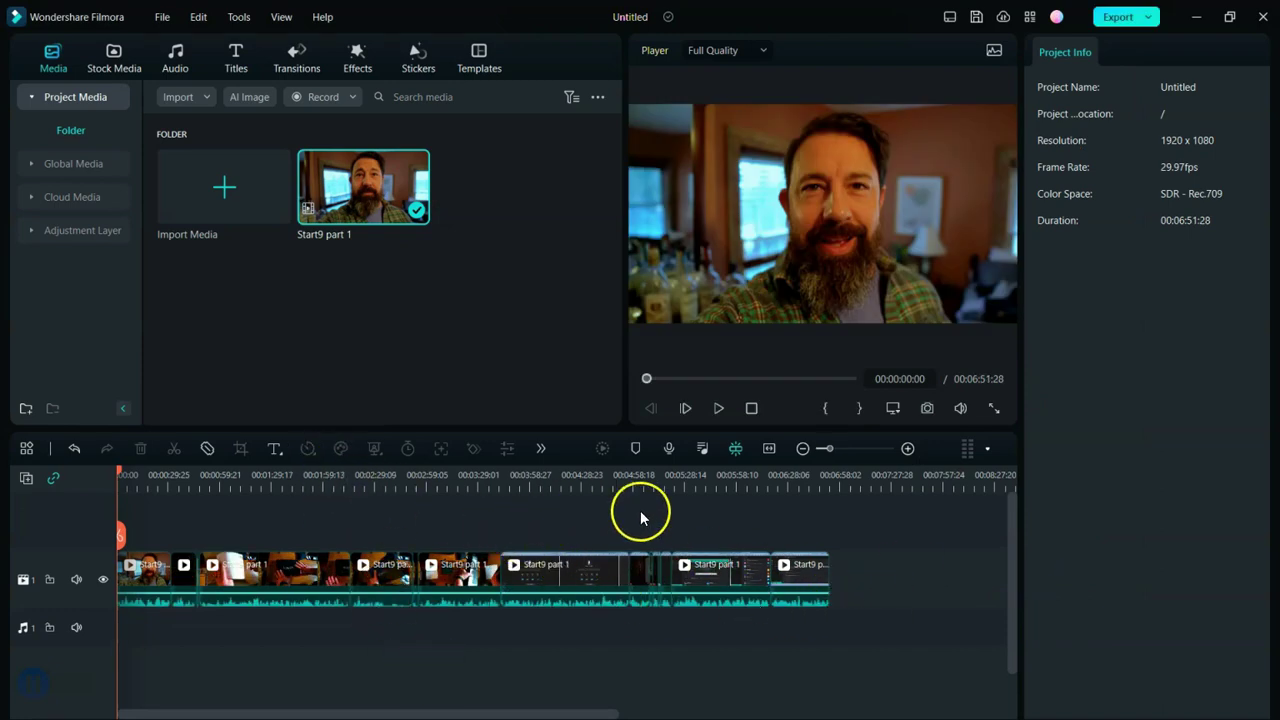
Delete the other scene clips, leaving one selected 00:00:47:10 Start9 part 1 clip on the timeline
{"action": "left_click", "coordinate": [462, 555]}
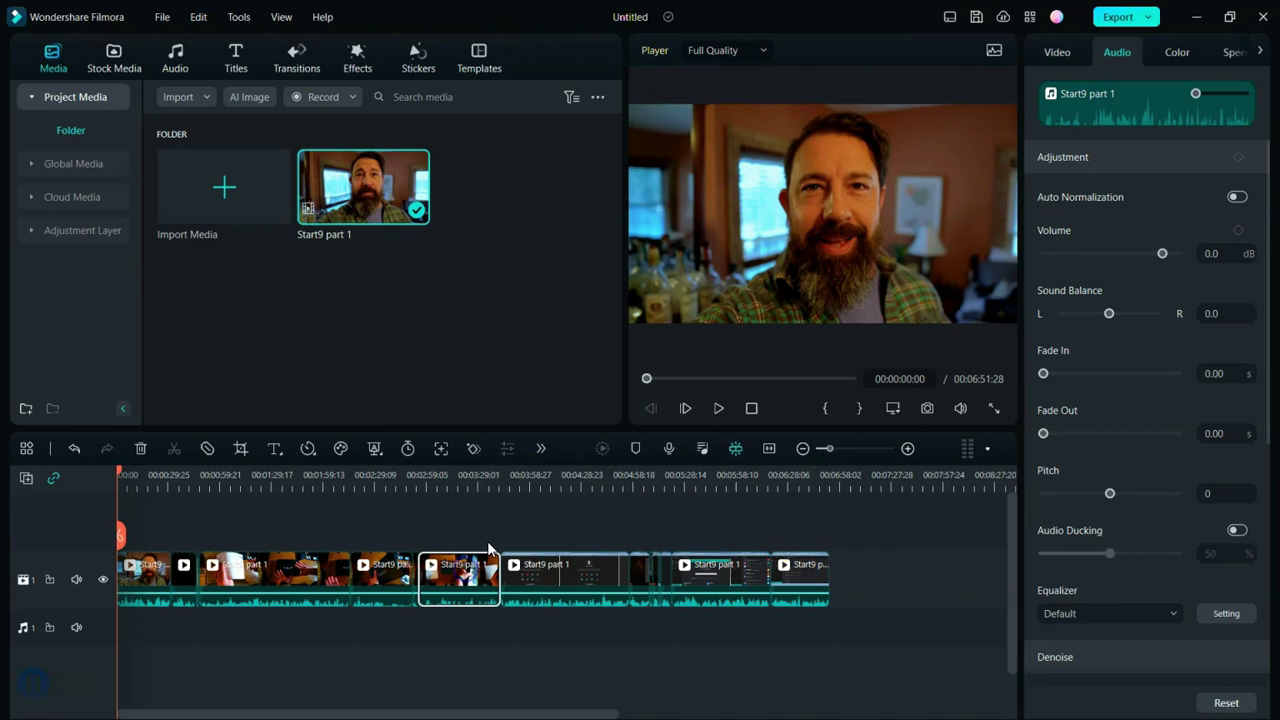
{"action": "left_click_drag", "start_coordinate": [540, 502], "coordinate": [825, 611]}
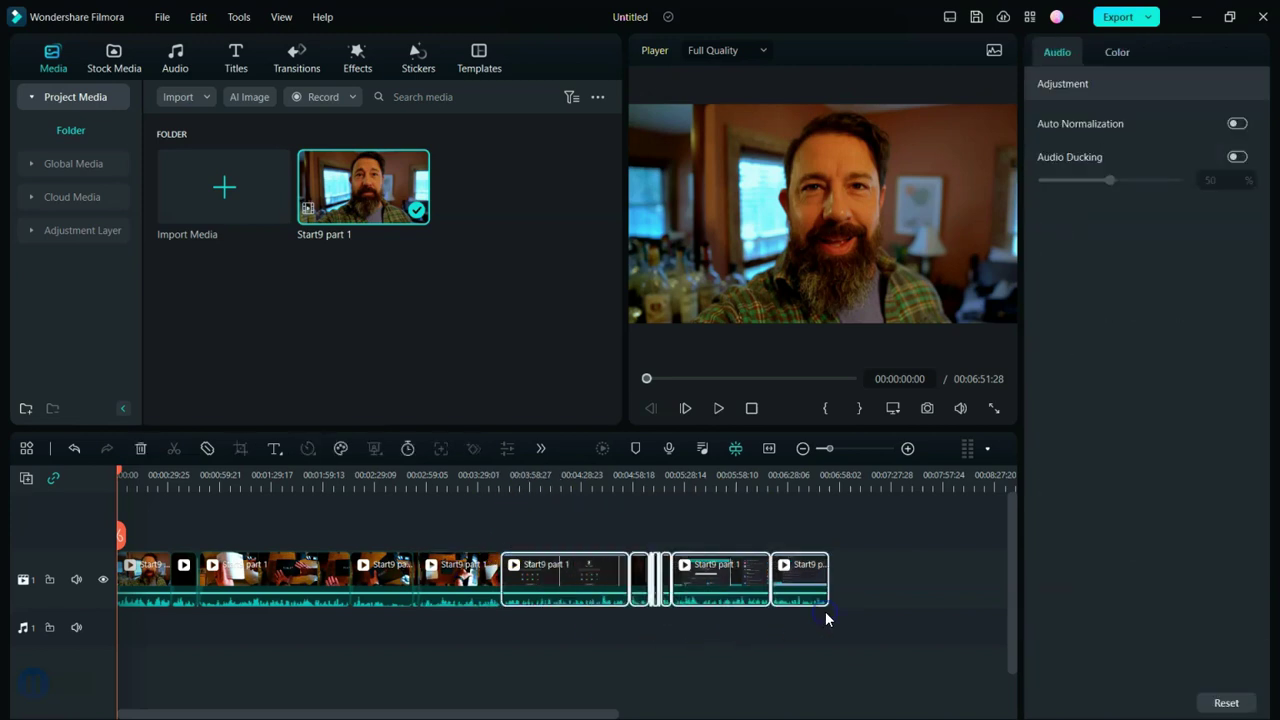
{"action": "key", "text": "Delete"}
{"action": "left_click", "coordinate": [405, 572]}
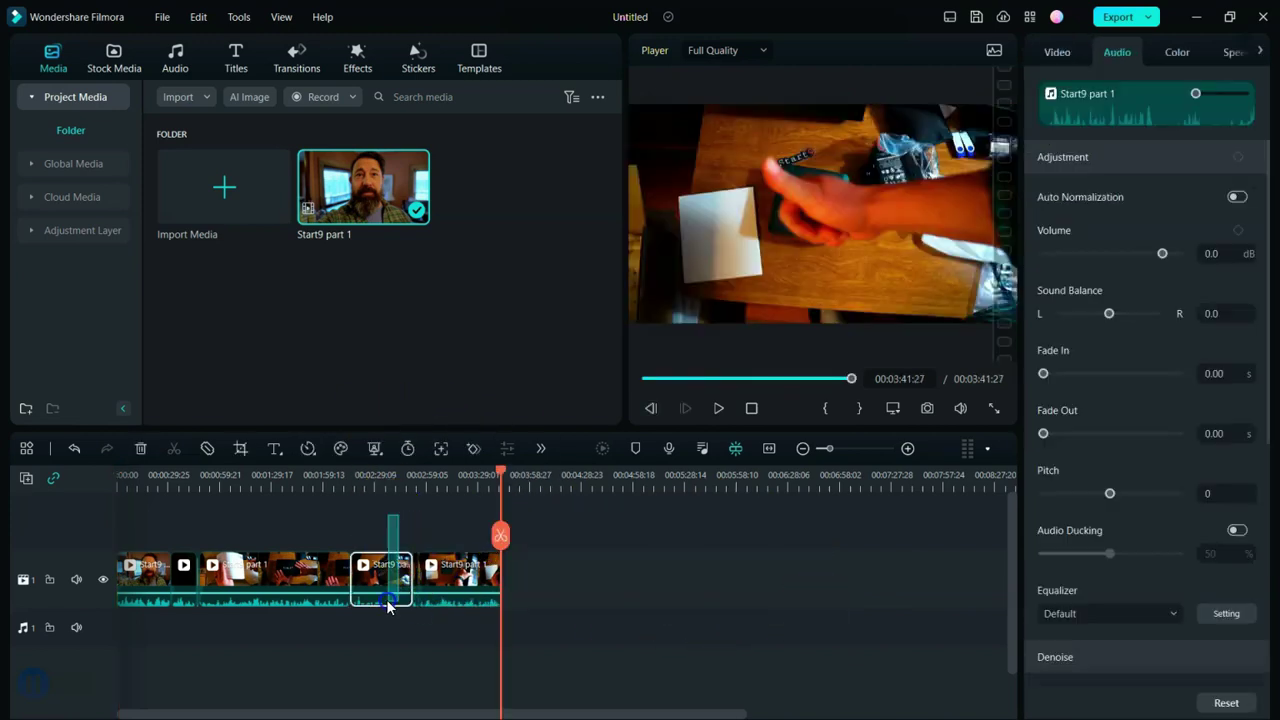
{"action": "left_click", "coordinate": [216, 547], "text": "shift"}
{"action": "key", "text": "Delete"}
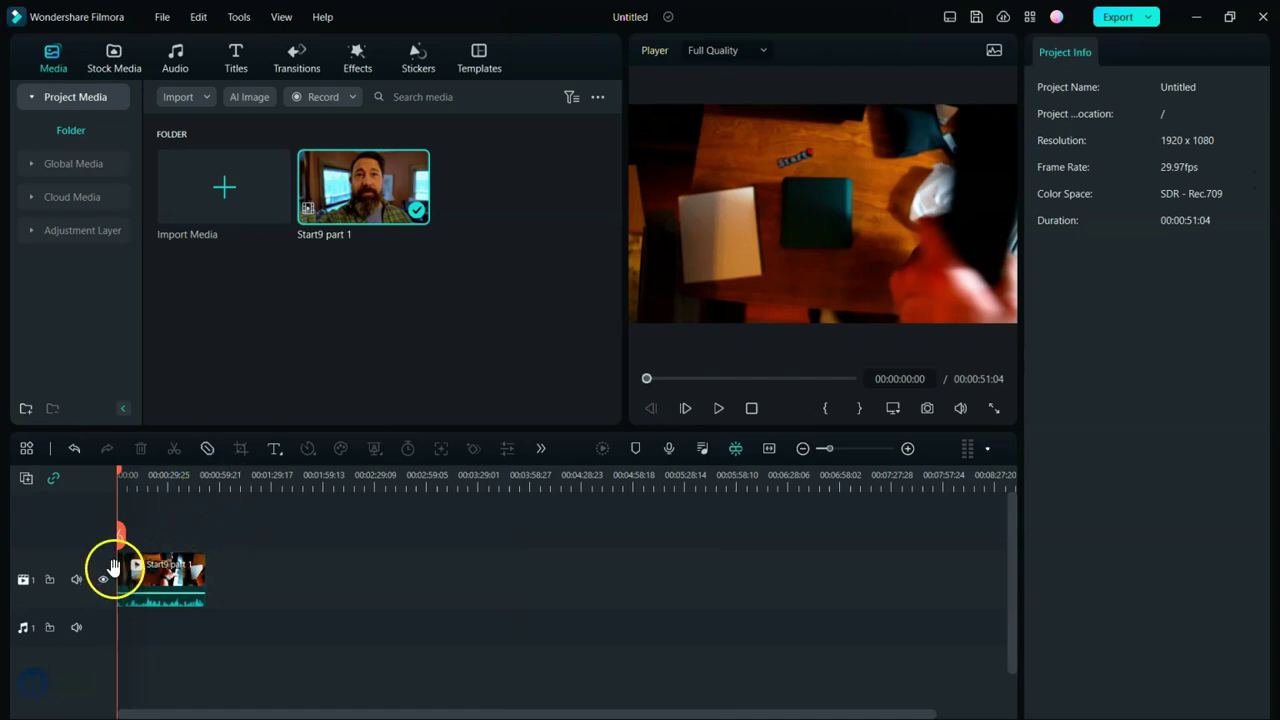
{"action": "left_click", "coordinate": [178, 592]}
{"action": "key", "text": "Delete"}
{"action": "left_click", "coordinate": [178, 592]}
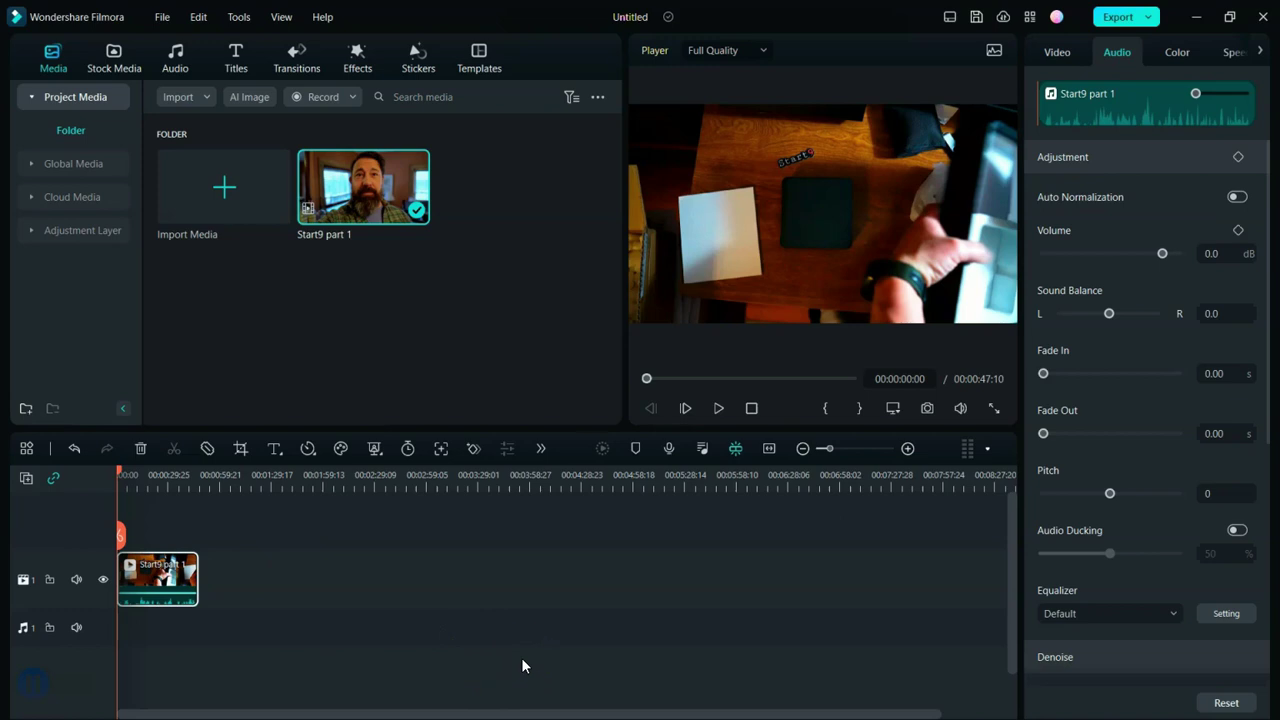
Move through the clip's Video, Mask and Audio settings to its Color settings, all at 0.0
{"action": "left_click", "coordinate": [1056, 53]}
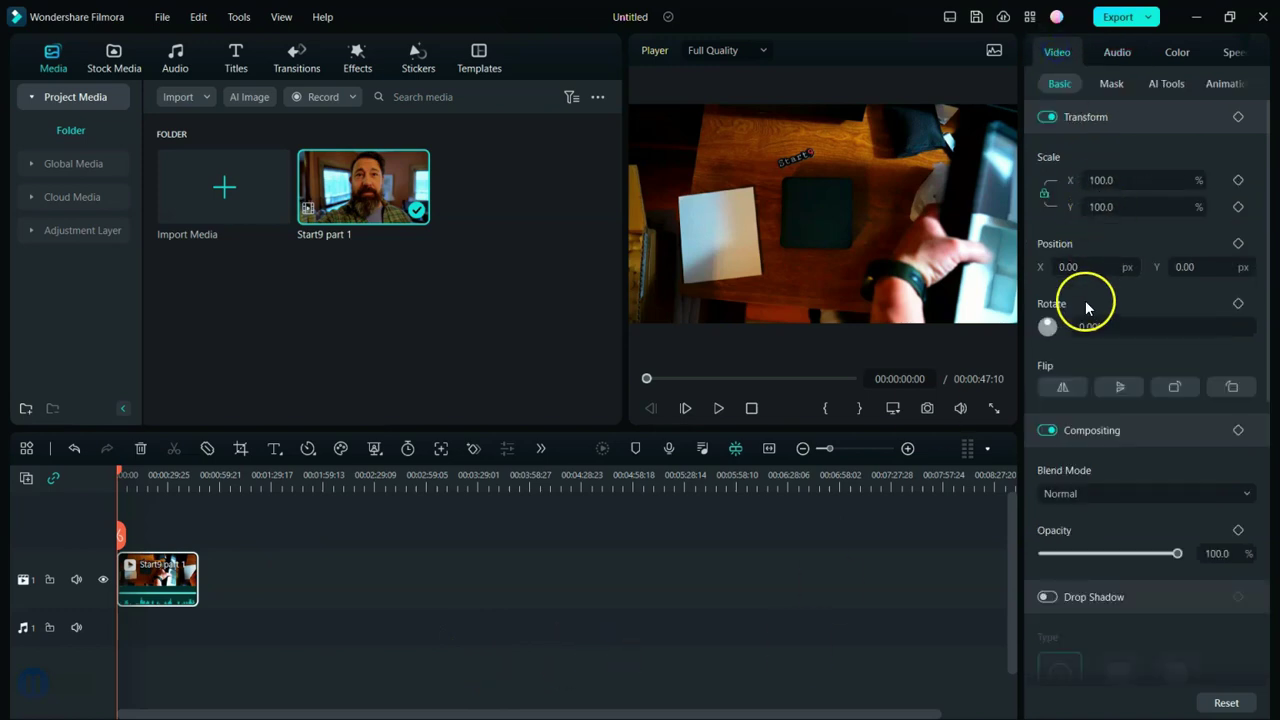
{"action": "left_click", "coordinate": [1111, 83]}
{"action": "left_click", "coordinate": [1117, 56]}
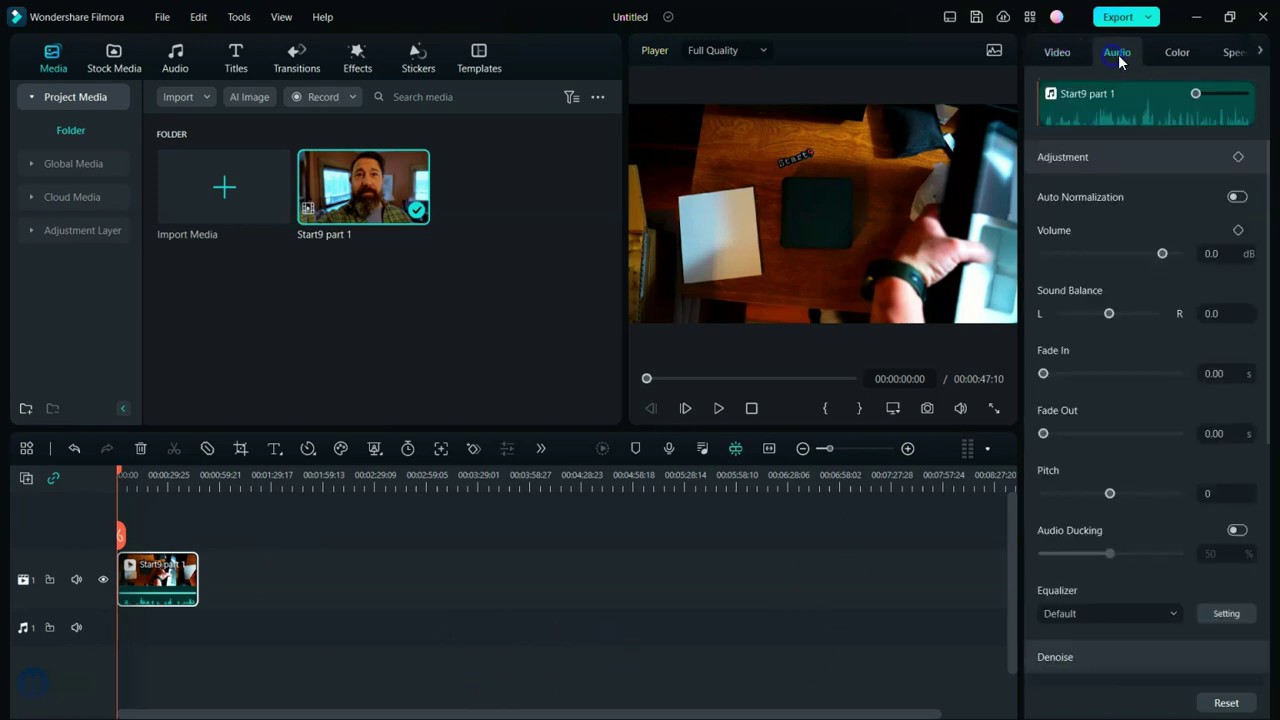
{"action": "left_click", "coordinate": [1175, 55]}
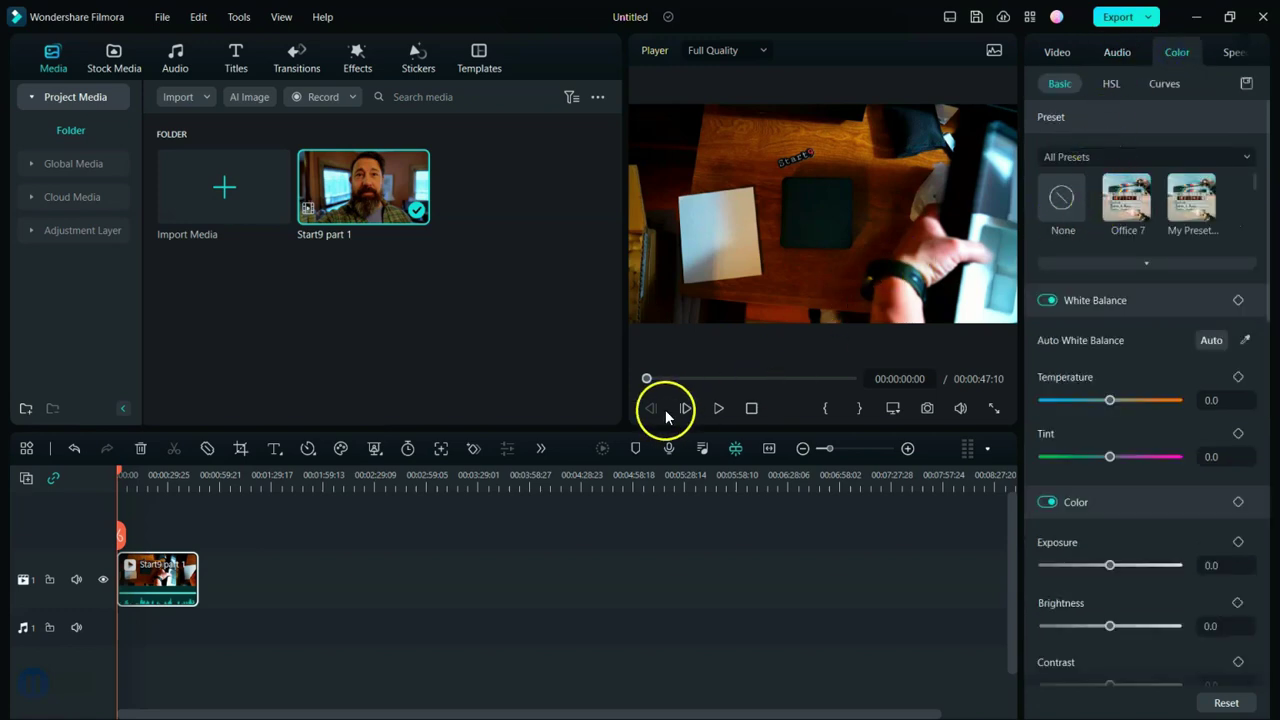